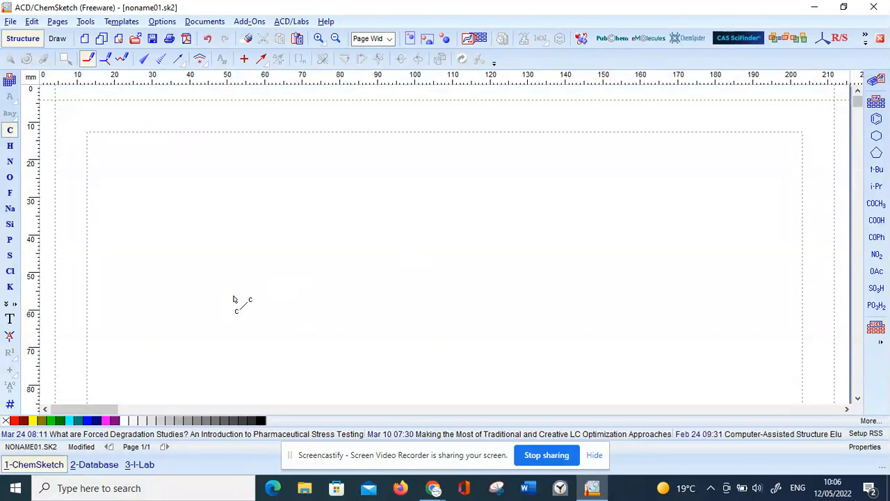
Set the structure properties to show all carbons and make this the default style.
click(85, 22)
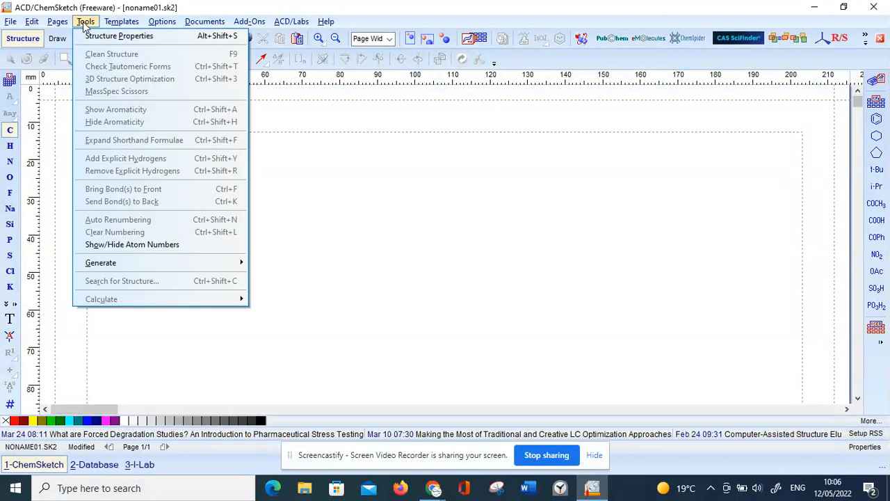
click(111, 37)
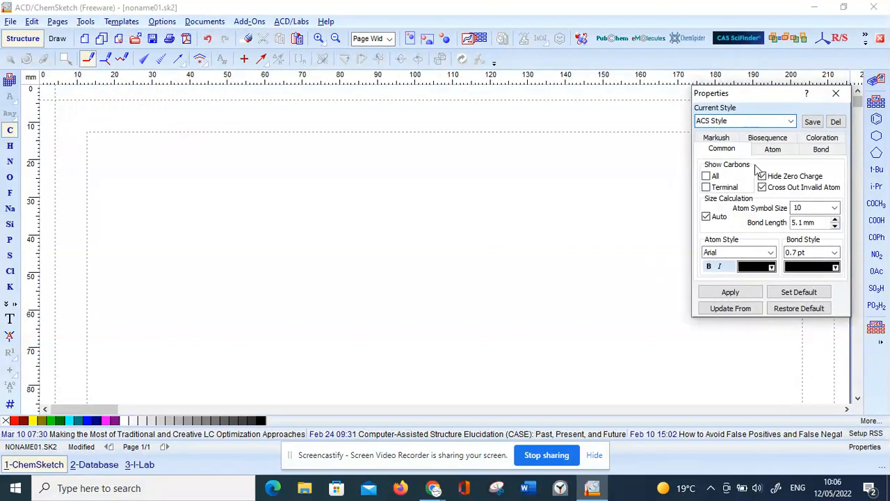
click(706, 177)
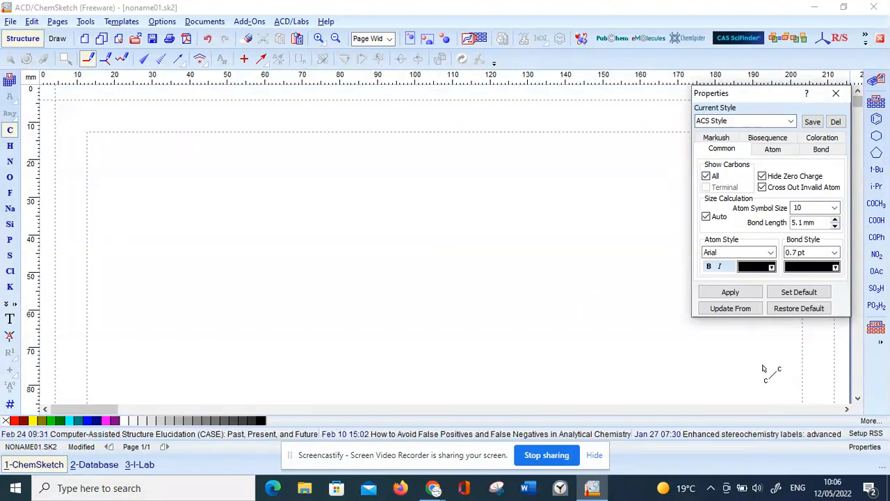
click(783, 293)
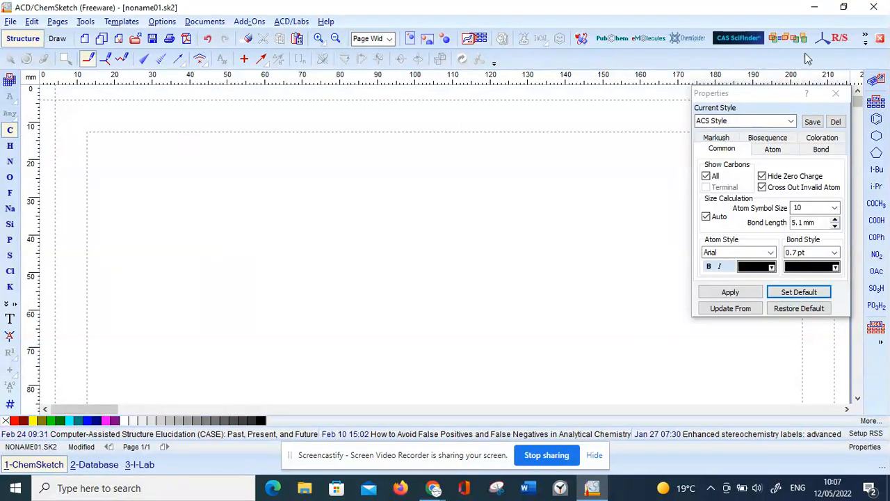
click(834, 93)
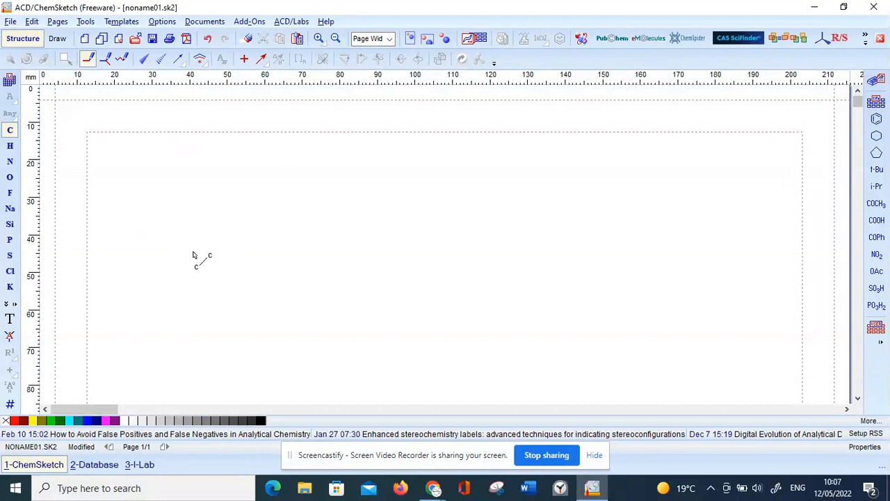
click(194, 255)
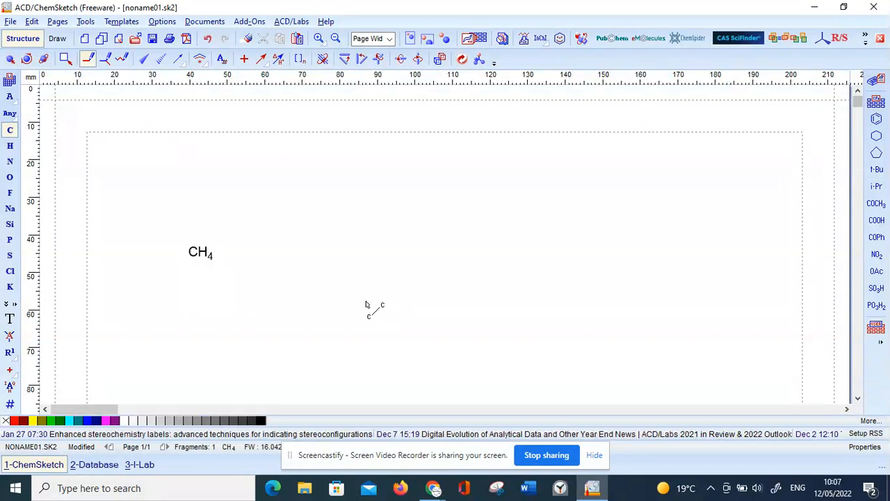
drag(199, 255, 353, 232)
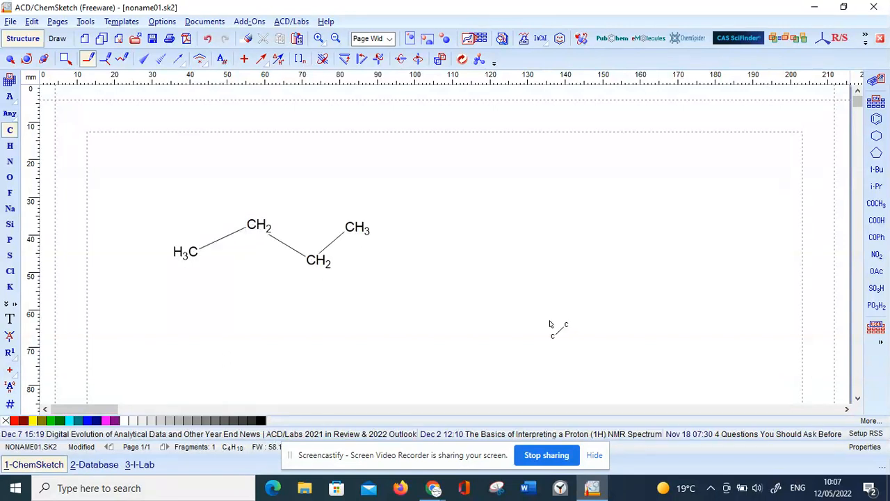
click(26, 58)
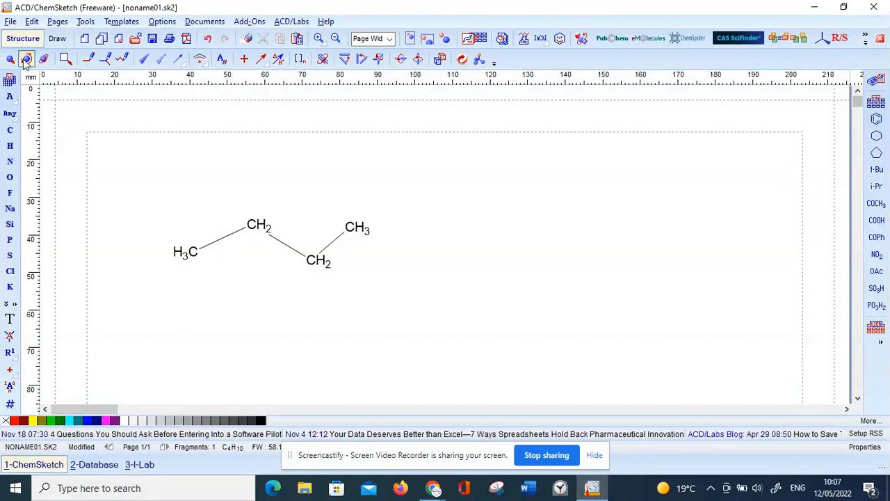
drag(139, 165, 438, 320)
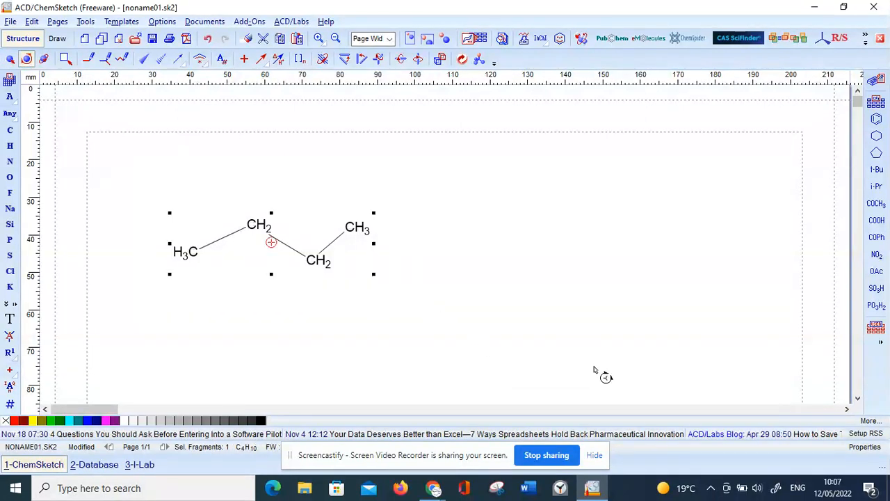
key(Delete)
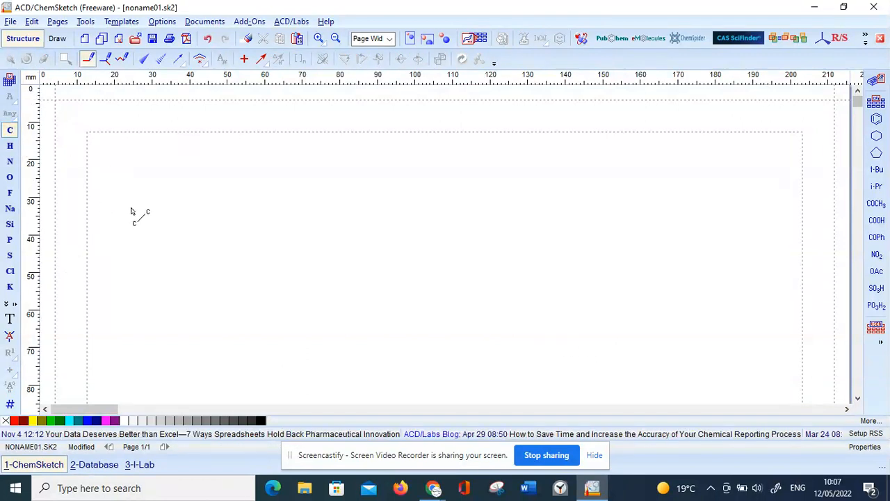
Draw a four-carbon chain with a one-carbon branch on its third carbon in the upper-left part of the page.
click(174, 236)
mouse_move(179, 237)
mouse_down()
mouse_move(201, 223)
mouse_move(218, 240)
mouse_move(261, 227)
mouse_move(220, 268)
mouse_up()
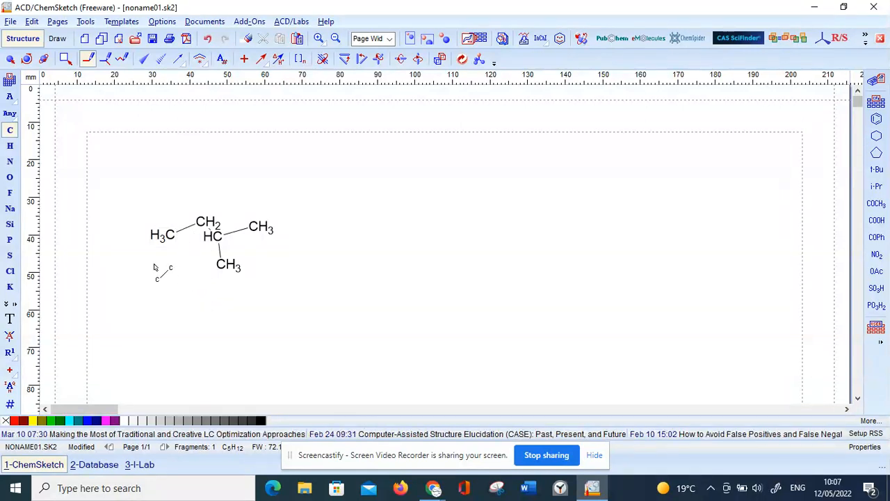
Attach explicit hydrogen atoms to all five carbons of the branched chain and clean the structure.
click(10, 146)
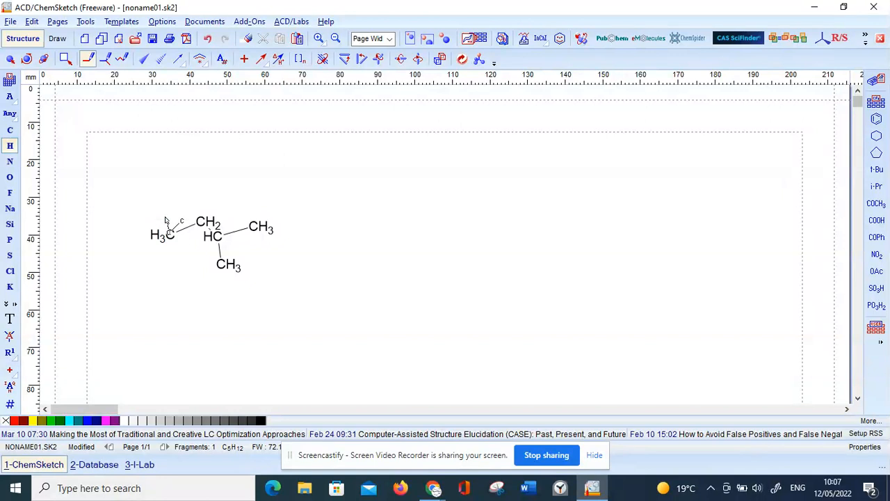
click(163, 237)
click(161, 238)
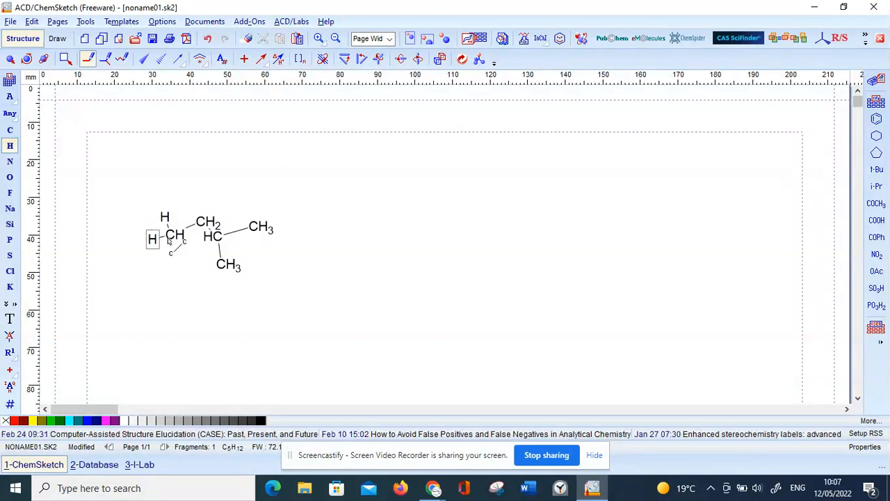
click(174, 249)
click(209, 222)
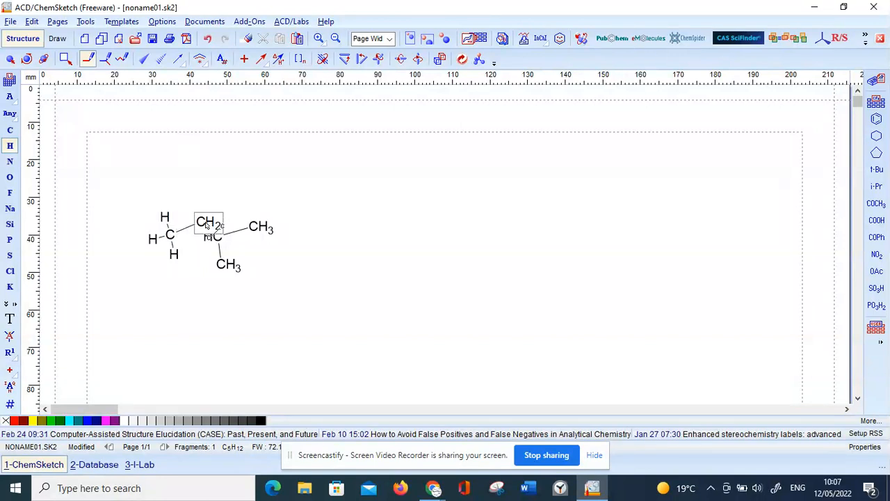
click(200, 239)
click(231, 222)
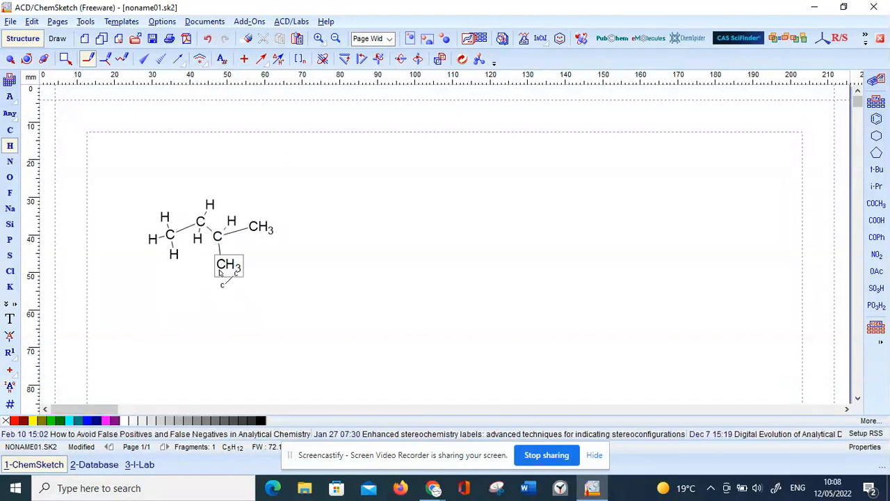
drag(220, 267, 239, 280)
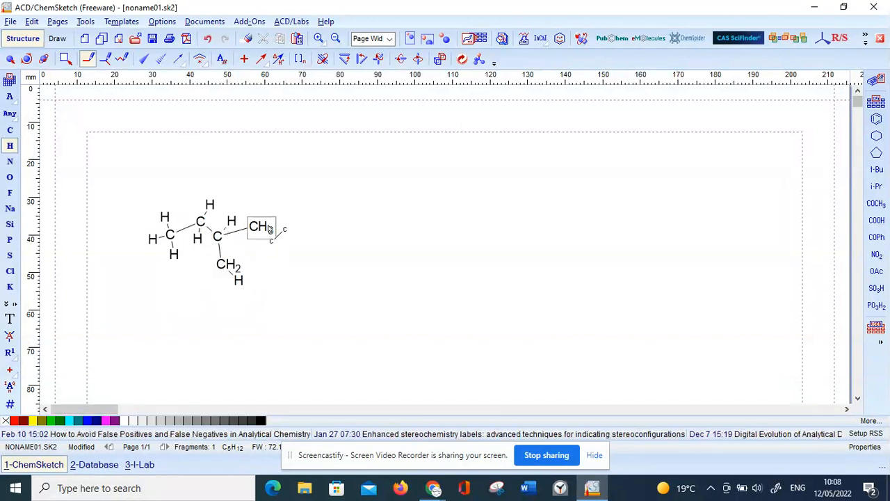
drag(219, 280, 246, 266)
drag(264, 228, 273, 244)
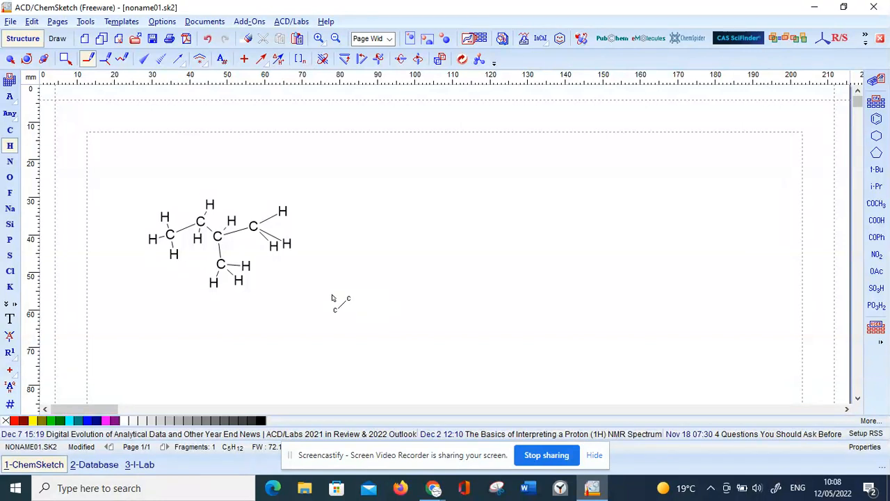
click(462, 59)
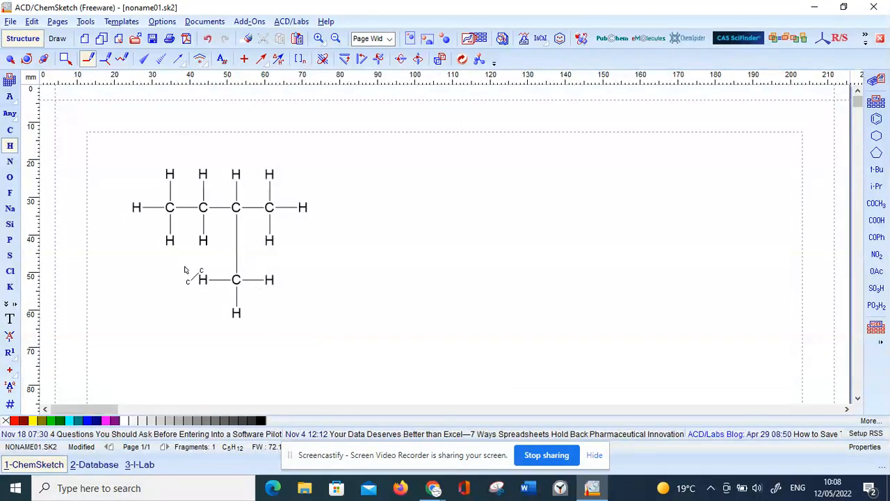
Select the whole cleaned molecule and generate the name for the structure.
click(27, 59)
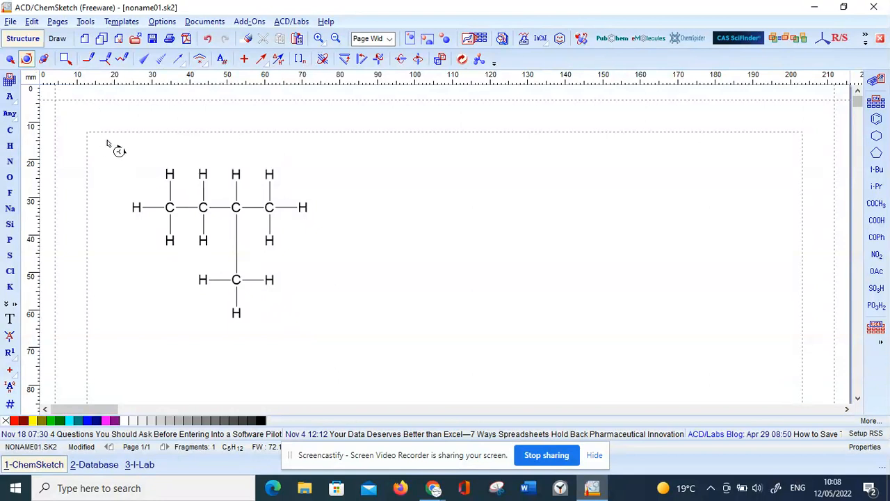
drag(116, 150, 349, 356)
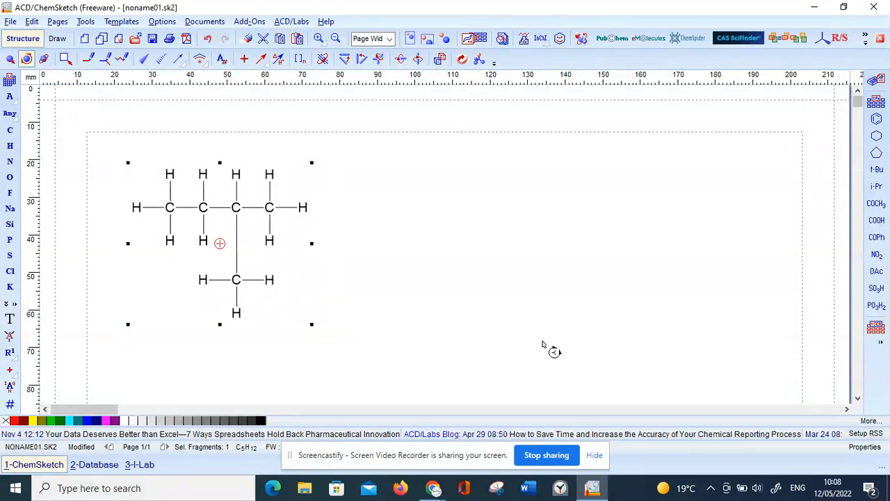
click(85, 22)
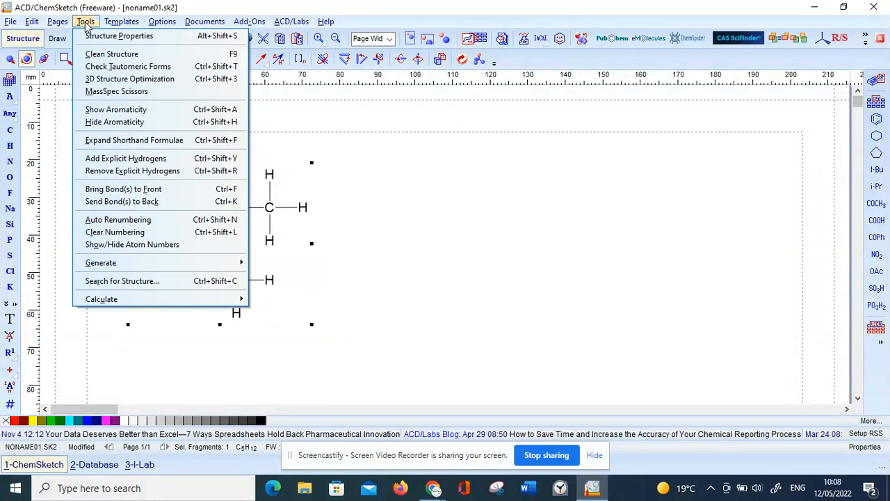
mouse_move(134, 269)
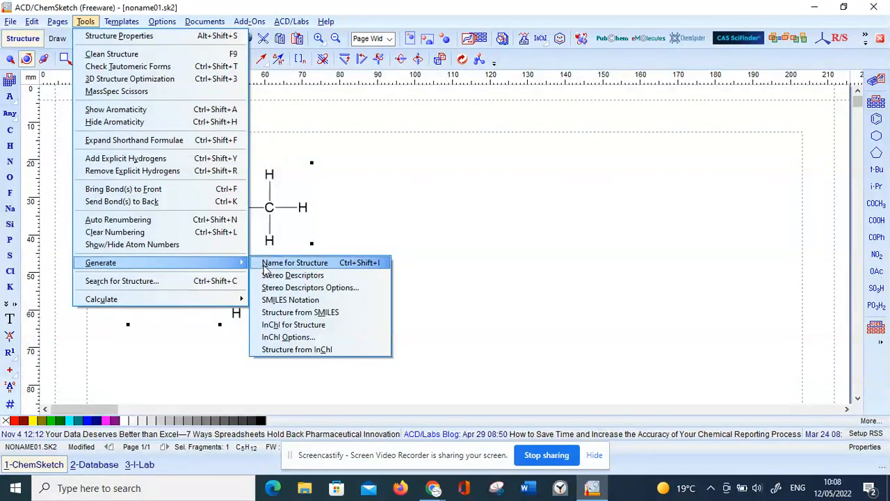
click(264, 262)
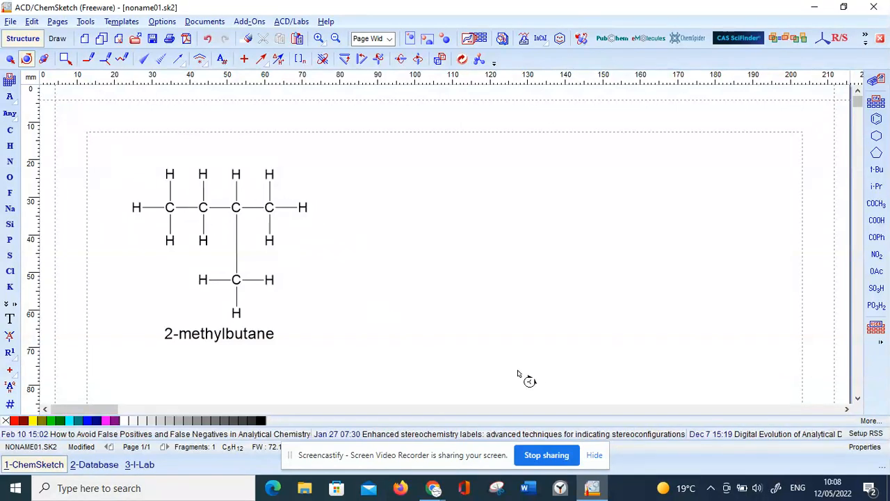
Switch to Snip & Sketch and capture a rectangular snip of the molecule together with its 2-methylbutane label.
click(757, 487)
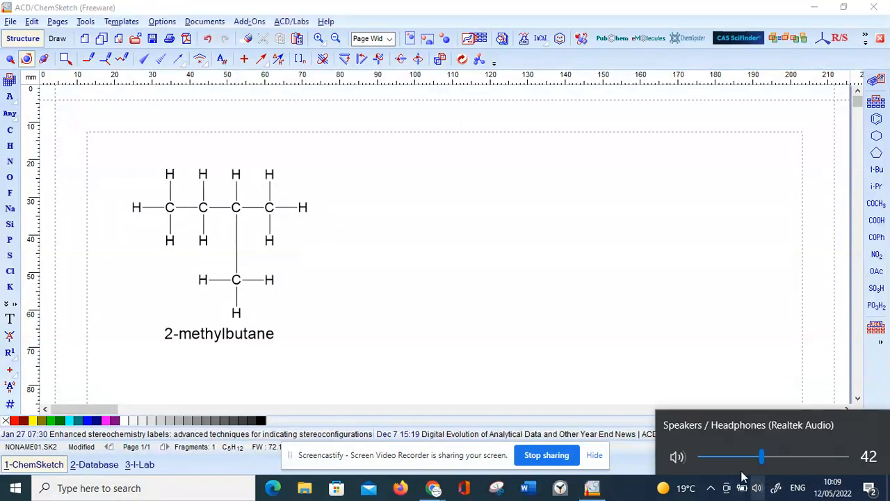
click(776, 487)
click(799, 466)
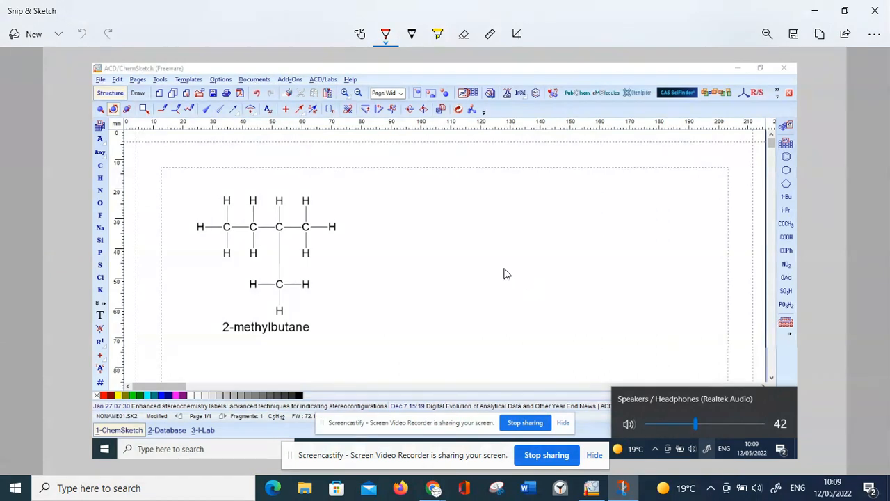
click(27, 39)
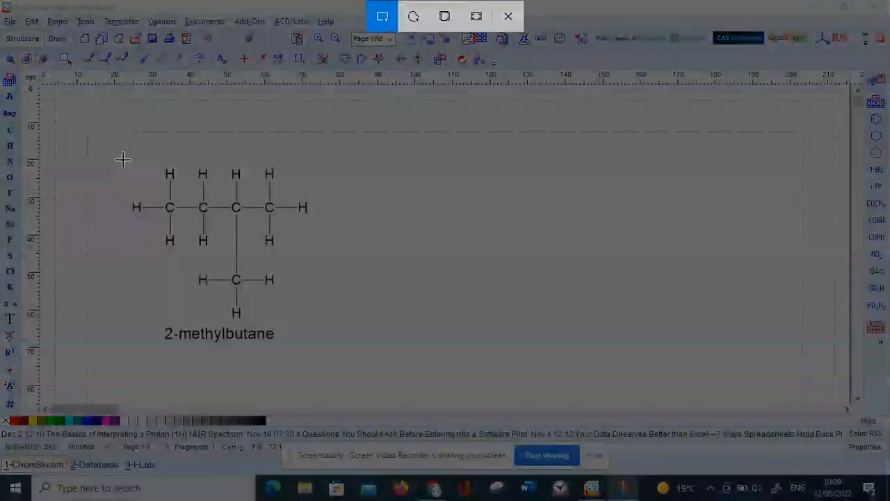
mouse_move(123, 160)
mouse_down()
mouse_move(239, 255)
mouse_move(304, 346)
mouse_move(318, 347)
mouse_up()
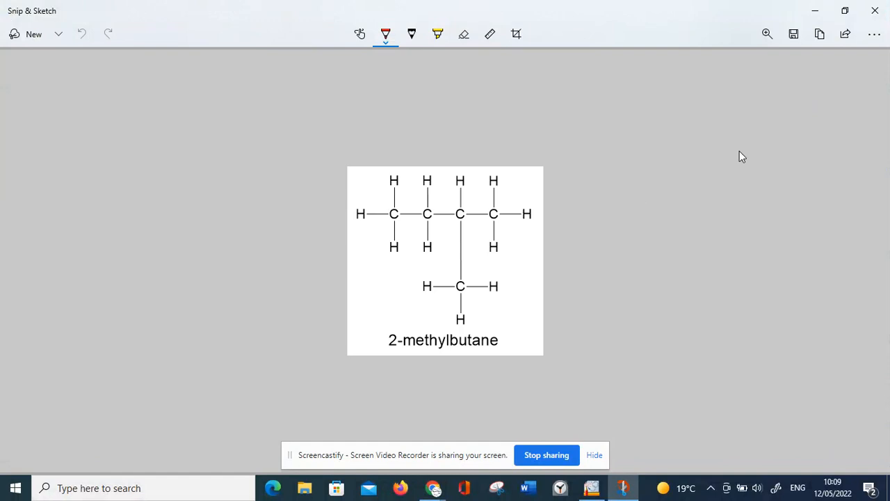
Save the snip as a PNG named after the molecule in the Desktop Clips folder and close Snip & Sketch.
click(793, 36)
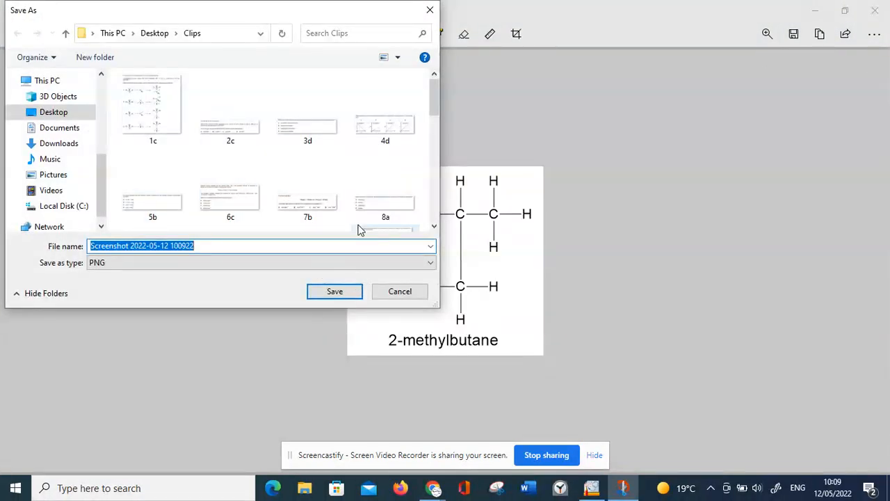
text(Methyl)
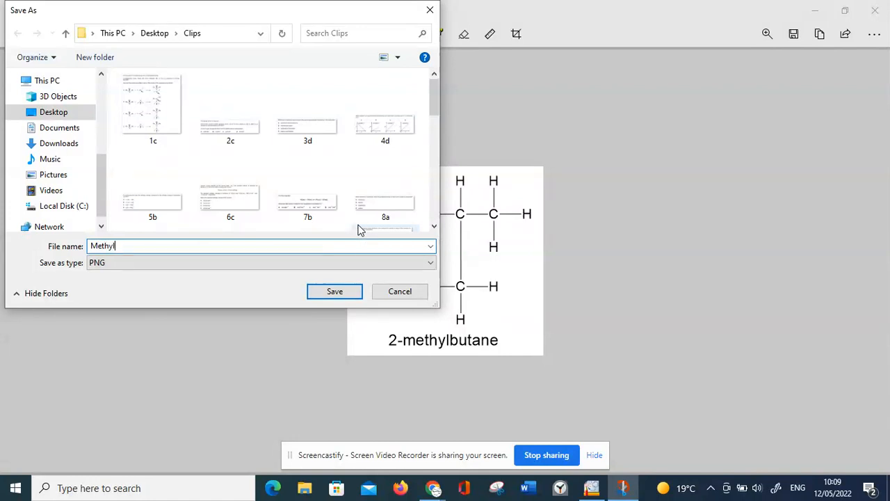
scroll(360, 230, down, 1)
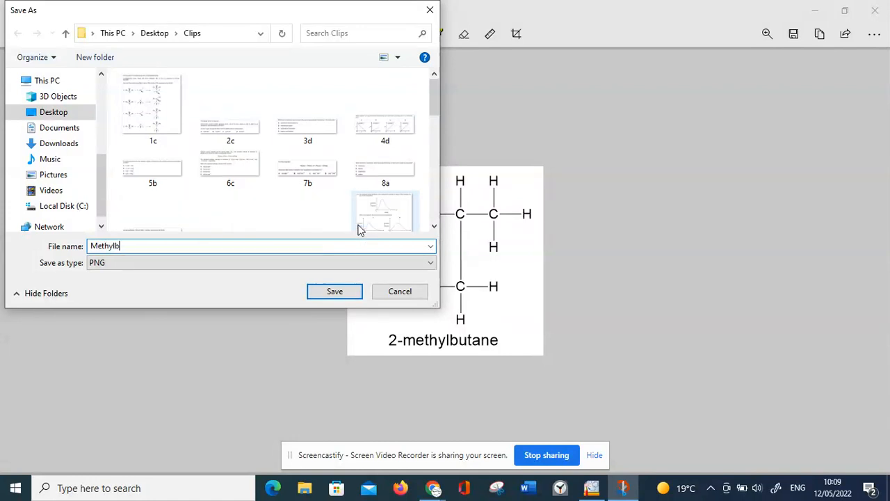
key(Return)
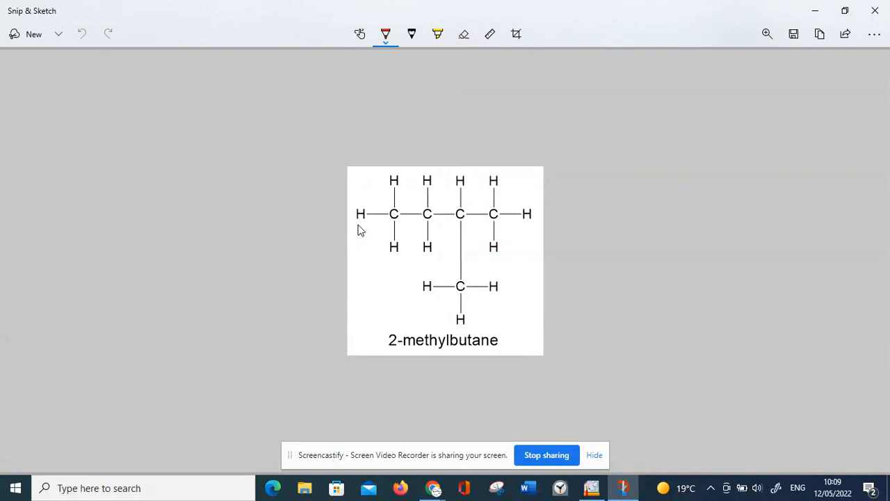
click(875, 10)
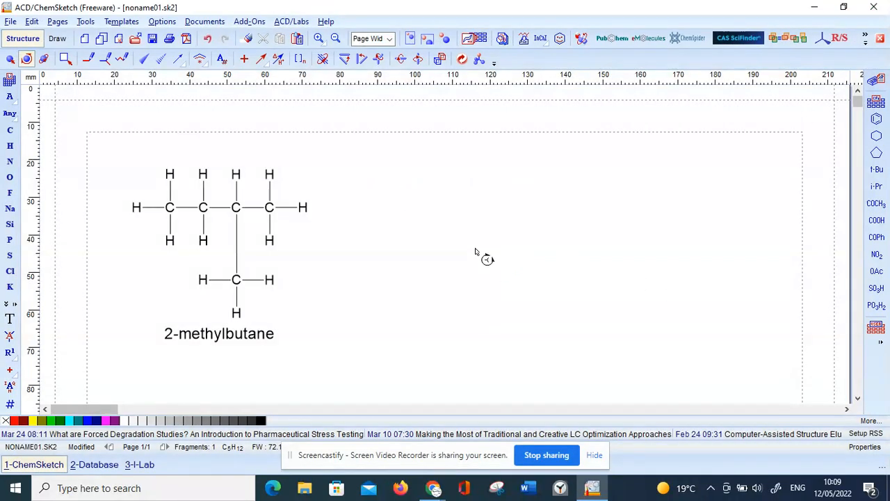
Draw a second, unbranched four-carbon chain to the right of the 2-methylbutane structure.
click(9, 130)
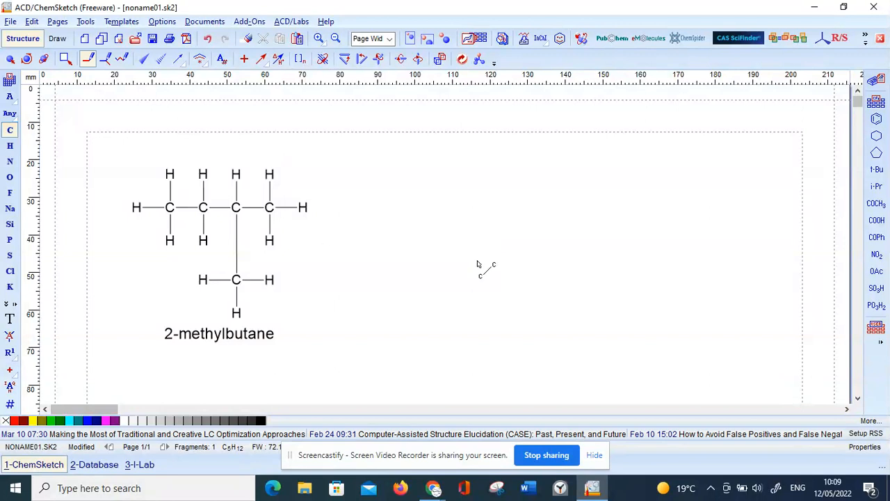
click(422, 264)
mouse_move(419, 262)
mouse_down()
mouse_move(464, 231)
mouse_move(521, 274)
mouse_move(564, 245)
mouse_up()
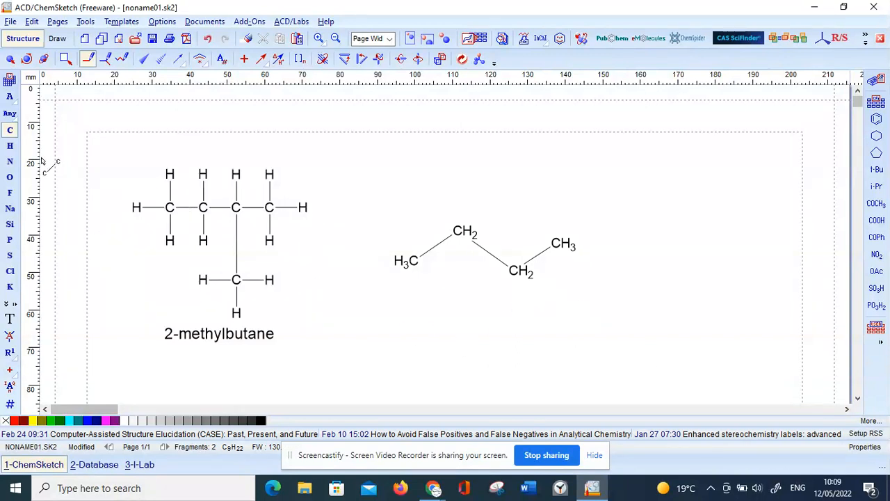
Attach explicit hydrogen atoms to the first three carbons of the new chain: three on the end carbon and two on each middle carbon.
click(10, 145)
click(419, 261)
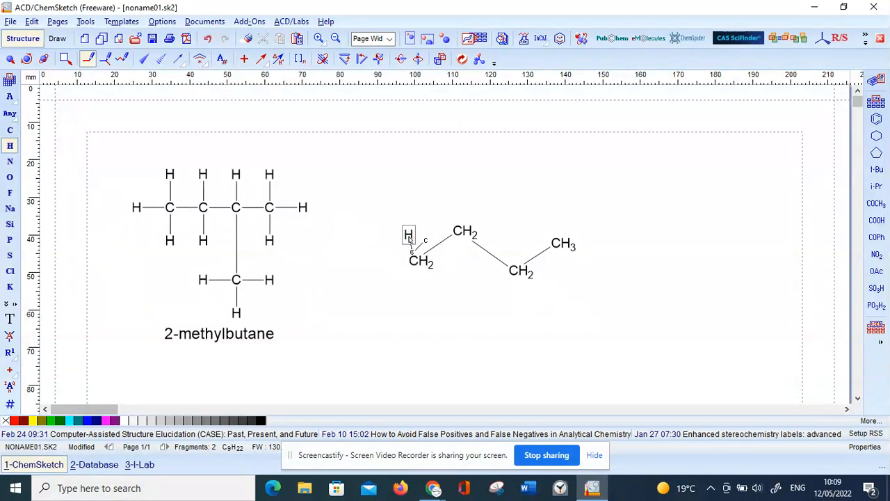
click(416, 264)
click(411, 268)
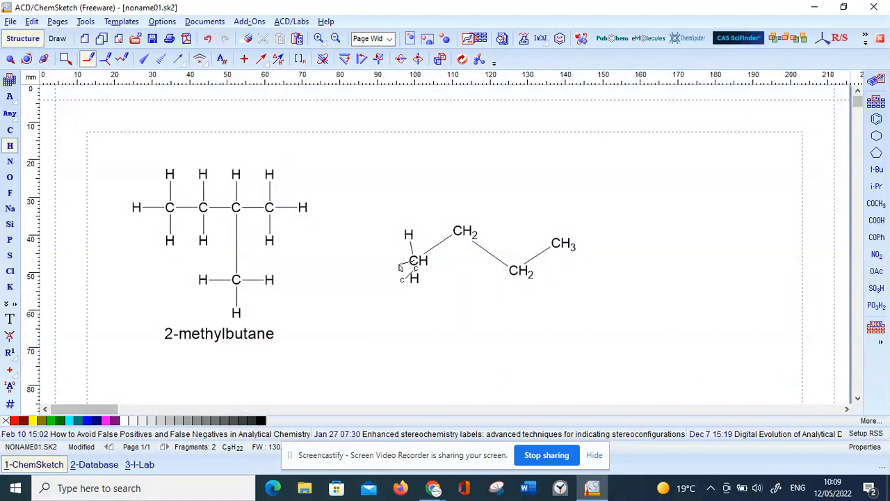
click(462, 233)
click(459, 235)
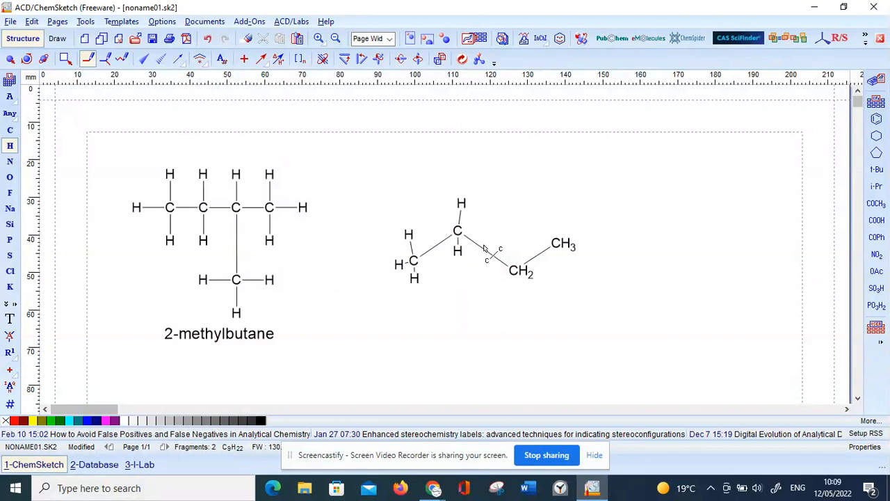
click(518, 270)
click(518, 293)
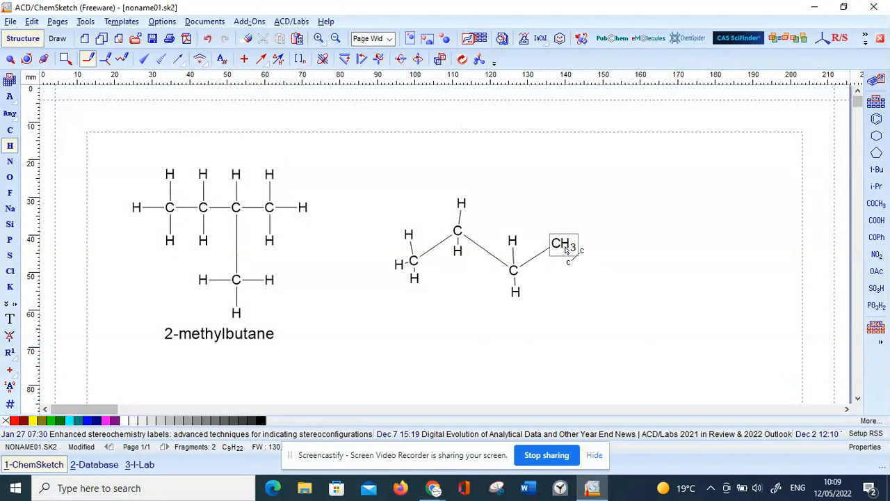
Turn the remaining CH3 end of the chain into a carboxylic acid group with a double-bonded oxygen and an OH.
click(9, 177)
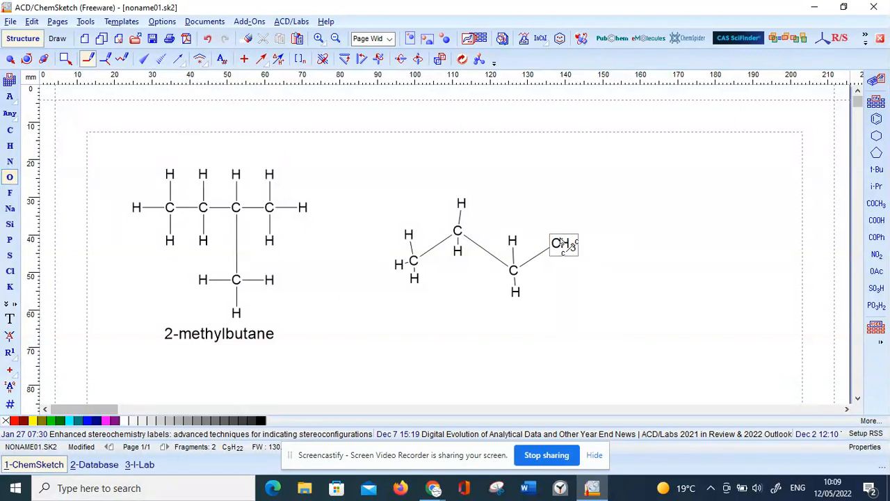
drag(562, 243, 589, 213)
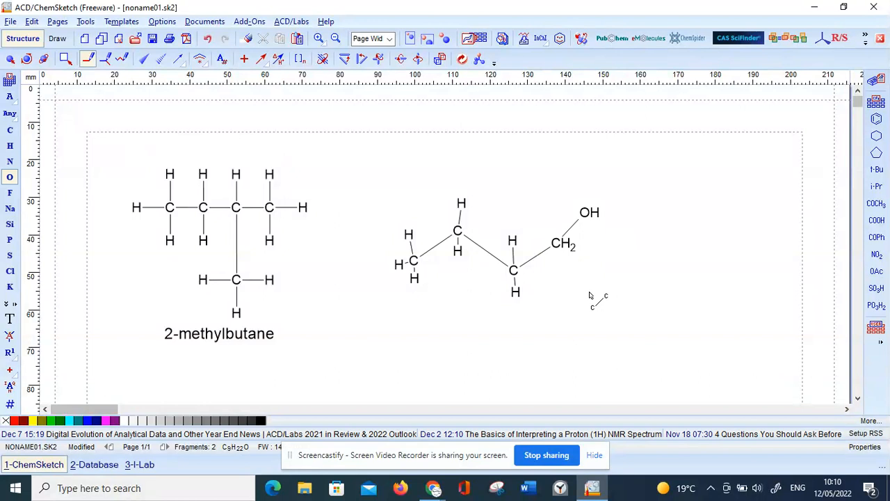
click(575, 226)
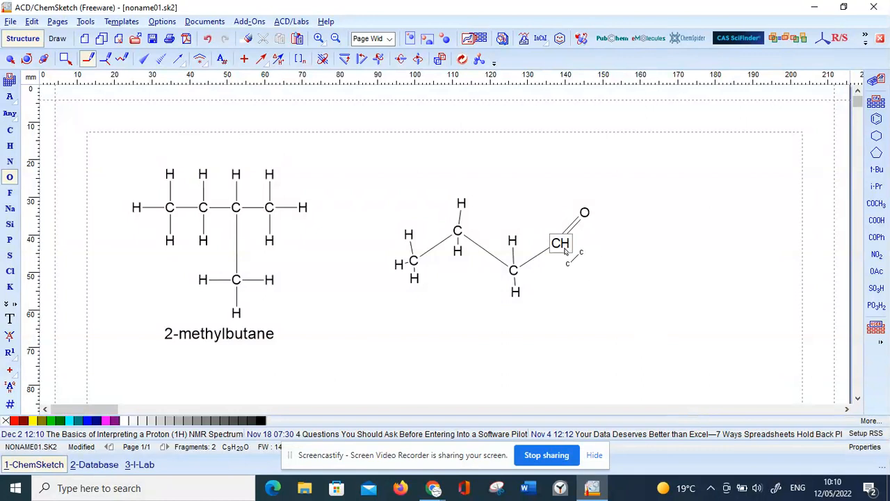
drag(565, 252, 588, 269)
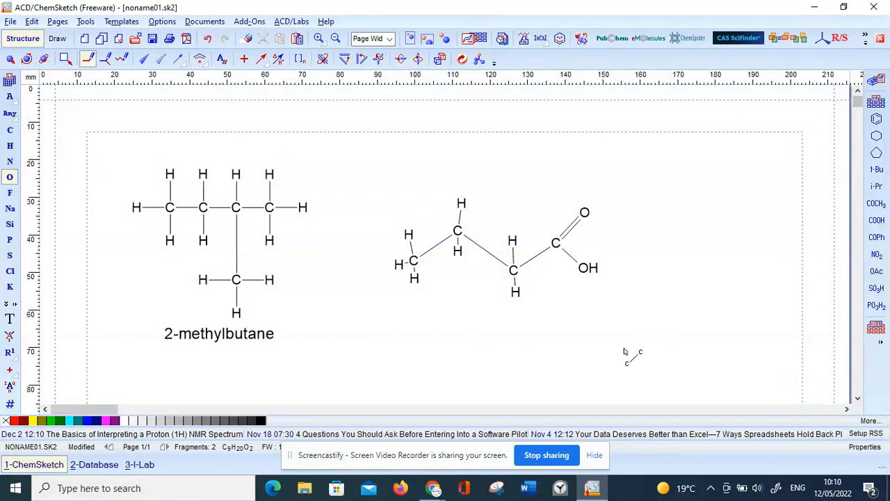
Select the whole four-carbon acid molecule, clean its structure and clear the selection.
click(26, 59)
drag(367, 168, 649, 335)
click(463, 58)
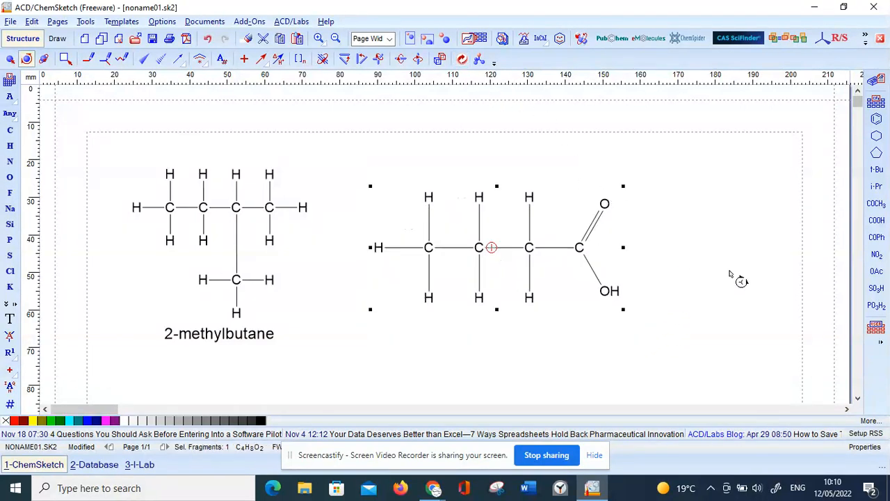
click(697, 368)
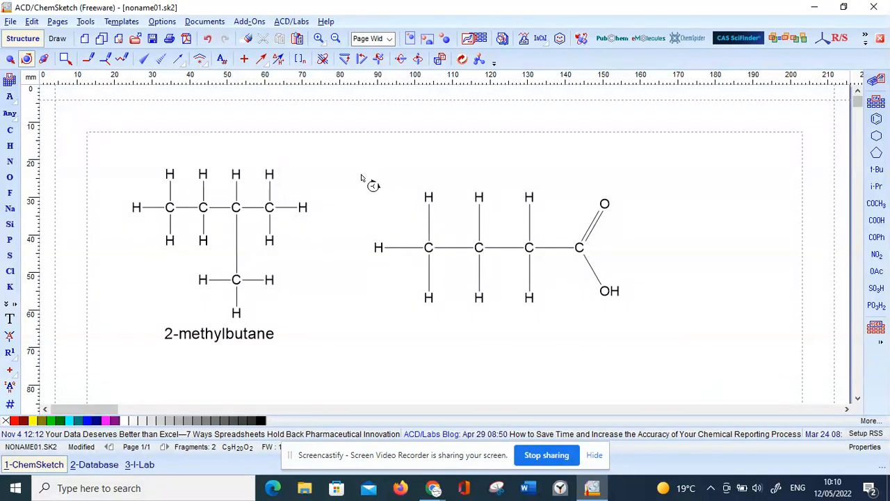
Generate the name for the cleaned carboxylic acid structure and deselect the molecule.
drag(347, 161, 647, 348)
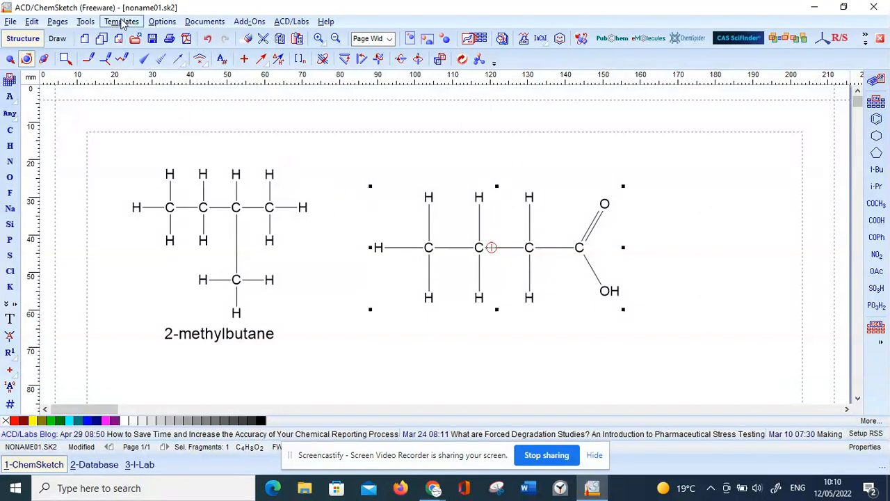
click(91, 23)
mouse_move(173, 262)
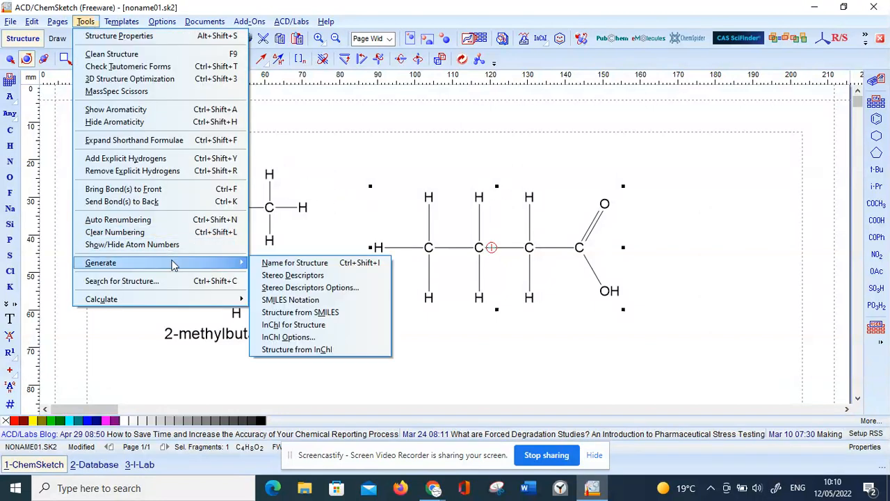
click(306, 263)
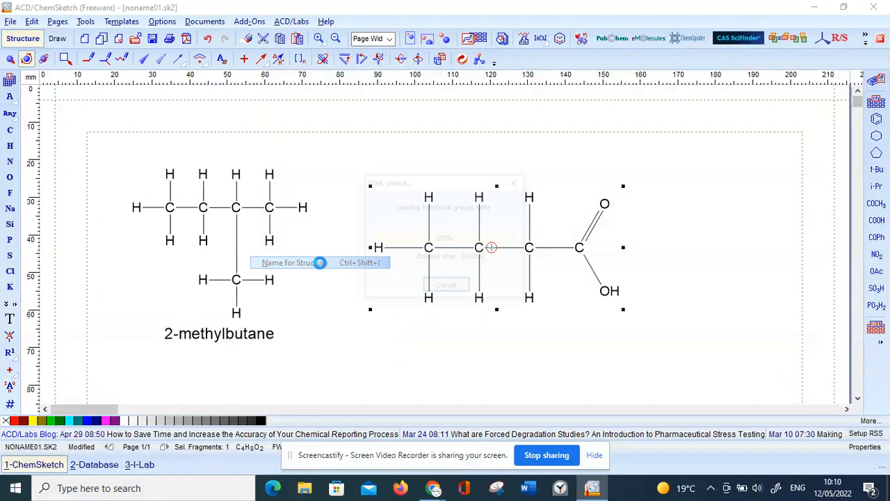
click(686, 230)
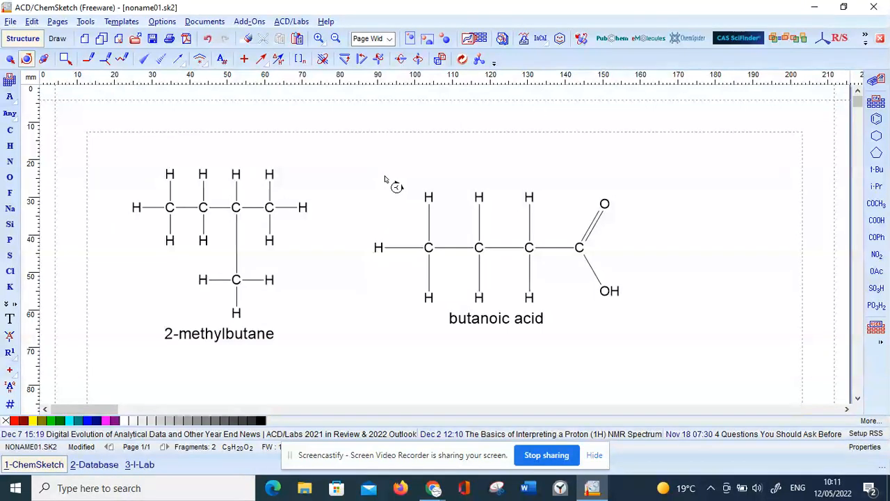
Select the butanoic acid molecule together with its name label.
drag(349, 161, 667, 368)
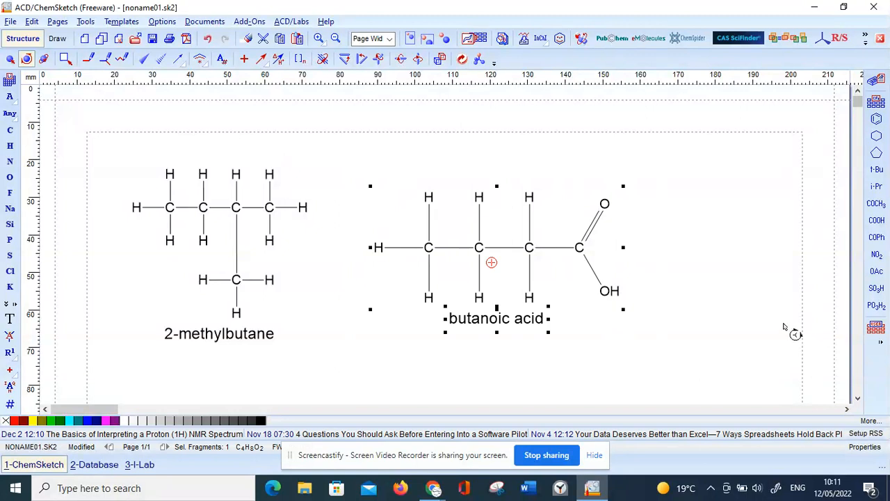